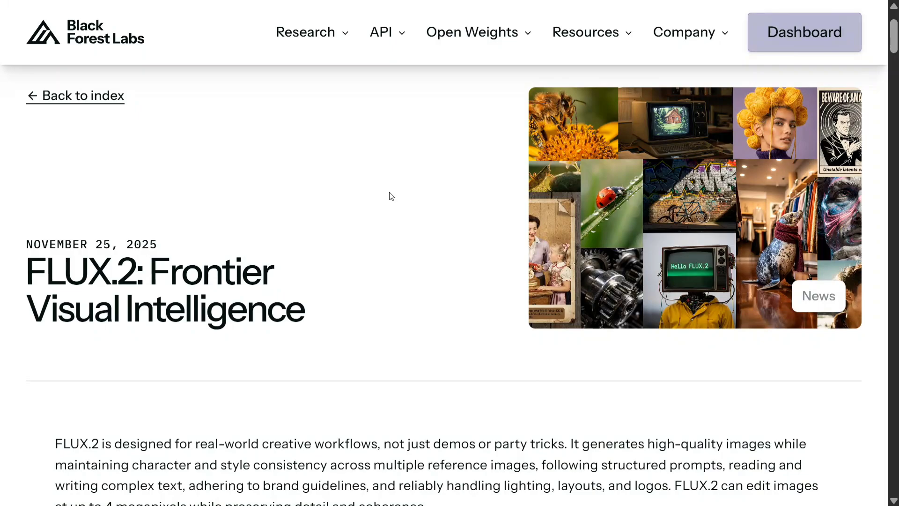
Scroll the FLUX.2 announcement down to the Available Now model list.
{"action": "scroll", "coordinate": [397, 275], "scroll_direction": "down", "scroll_amount": 6}
{"action": "scroll", "coordinate": [397, 275], "scroll_direction": "down", "scroll_amount": 15}
{"action": "scroll", "coordinate": [397, 275], "scroll_direction": "down", "scroll_amount": 20}
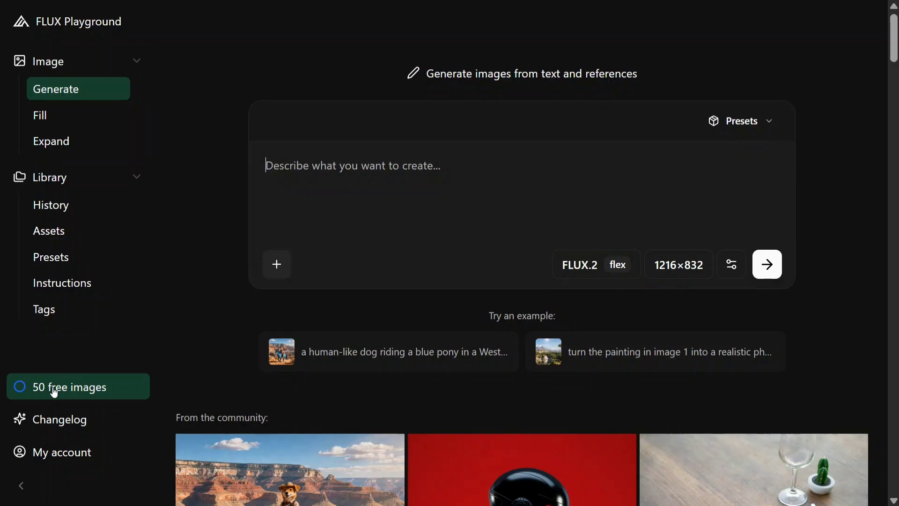
Browse the community examples, check the 1216×832 output size, then go to the Medium Prompts draft.
{"action": "scroll", "coordinate": [291, 398], "scroll_direction": "down", "scroll_amount": 5}
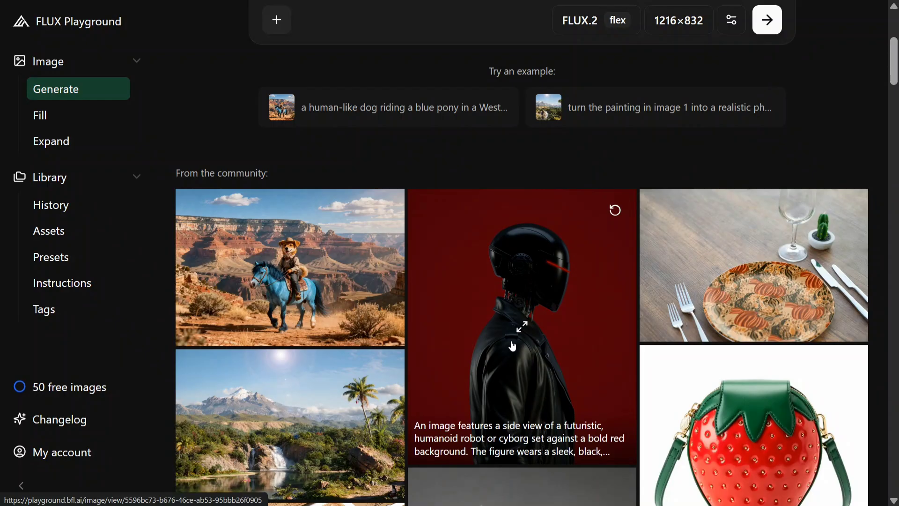
{"action": "scroll", "coordinate": [511, 342], "scroll_direction": "up", "scroll_amount": 5}
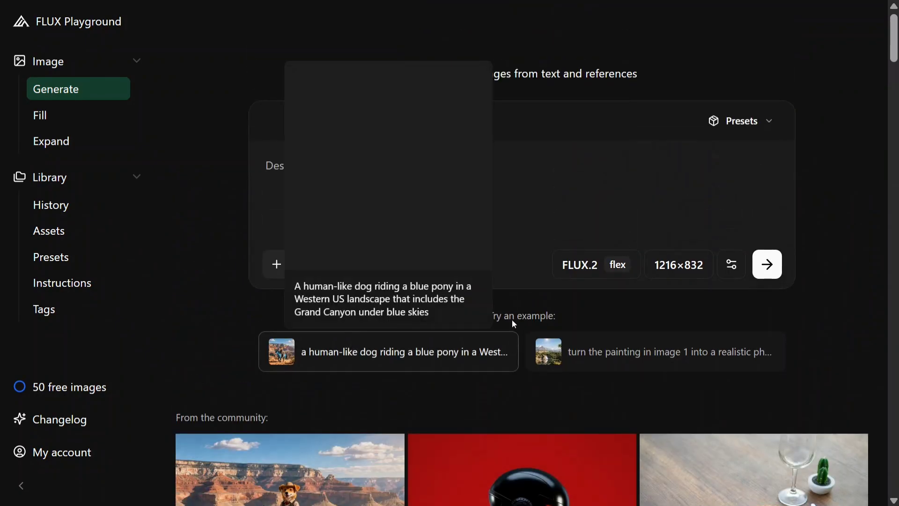
{"action": "left_click", "coordinate": [703, 275]}
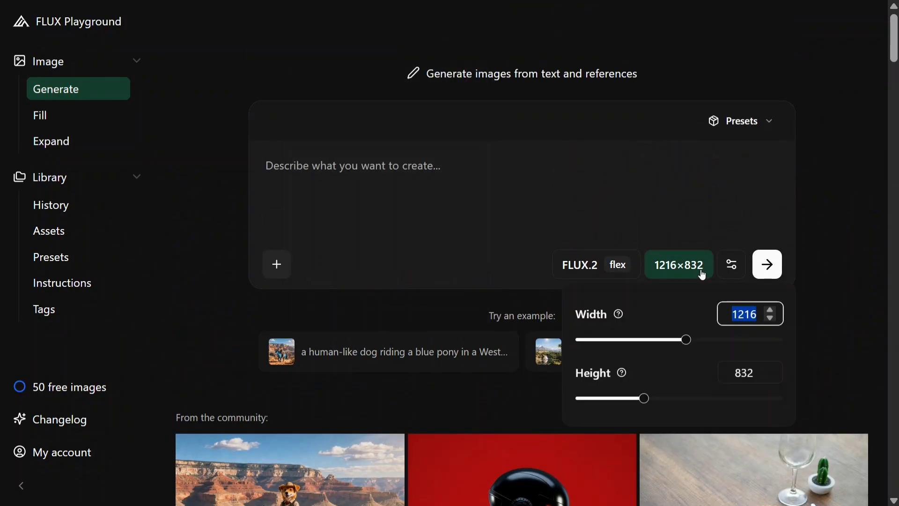
{"action": "left_click", "coordinate": [581, 166]}
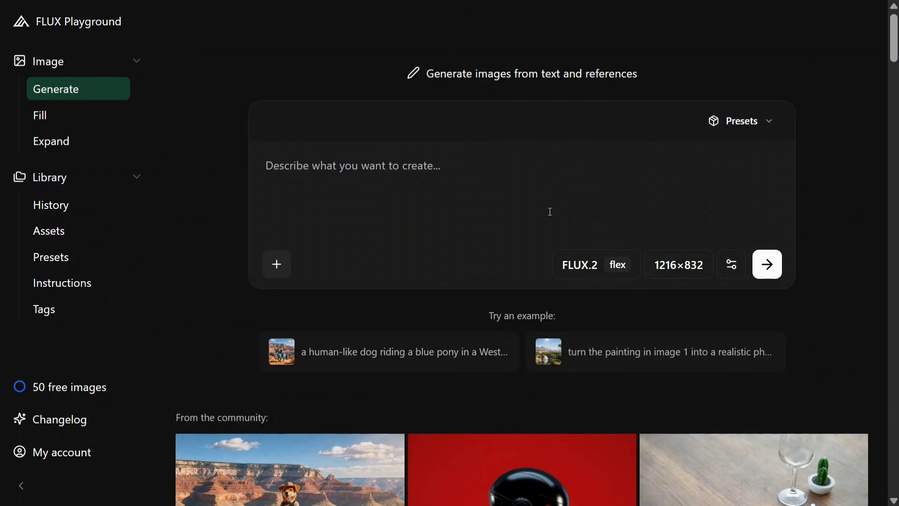
{"action": "key", "text": "ctrl+Tab"}
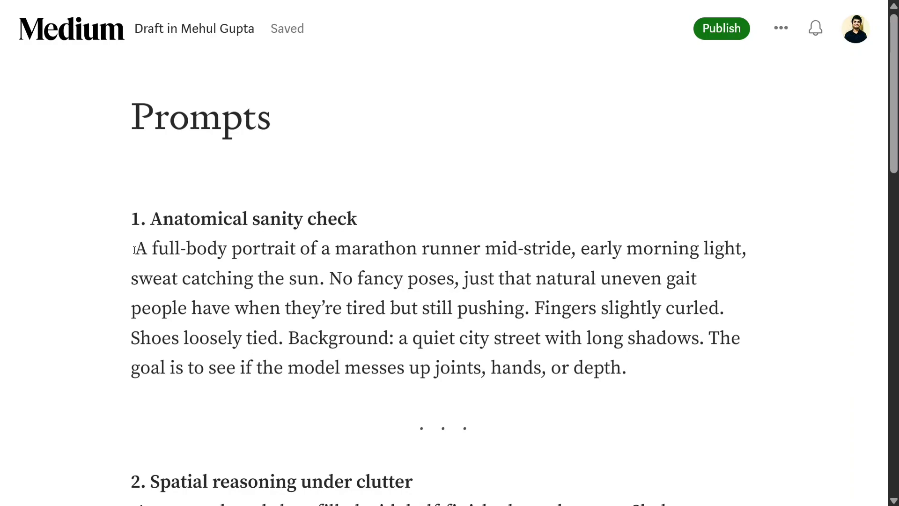
Highlight the marathon runner prompt paragraph under Anatomical sanity check.
{"action": "left_click_drag", "start_coordinate": [134, 250], "coordinate": [671, 370]}
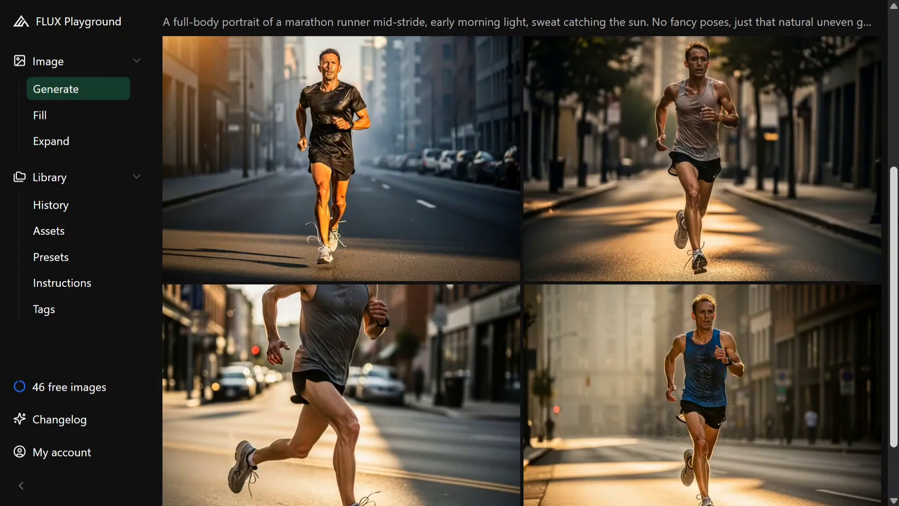
Look over the four generated runner images and view the top-left one full-size.
{"action": "scroll", "coordinate": [515, 366], "scroll_direction": "down", "scroll_amount": 2}
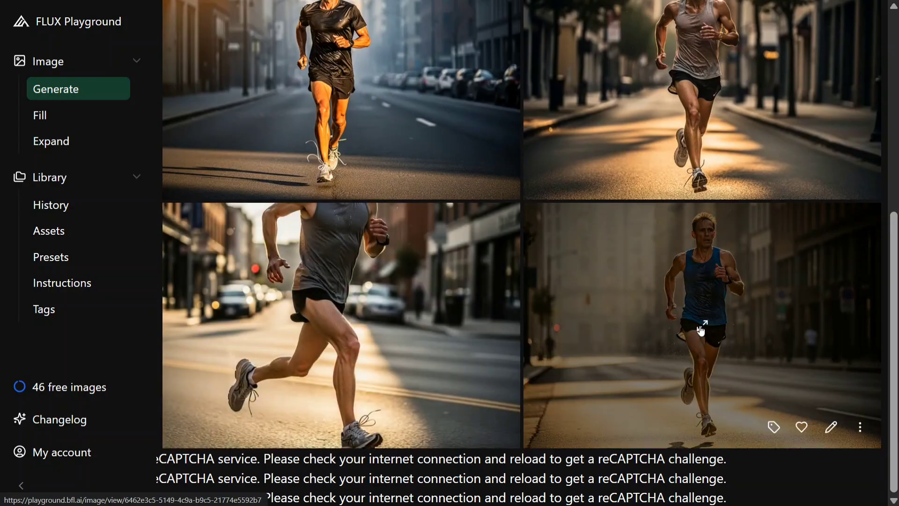
{"action": "scroll", "coordinate": [701, 331], "scroll_direction": "up", "scroll_amount": 2}
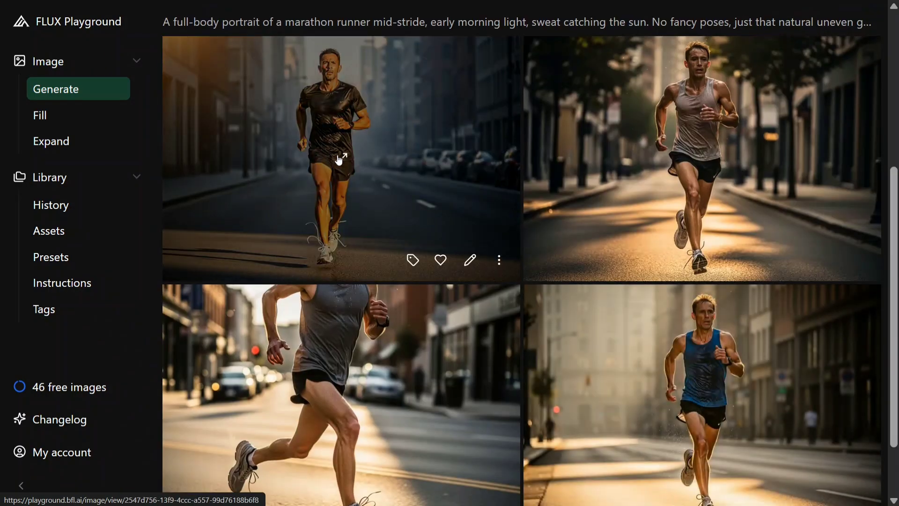
{"action": "left_click", "coordinate": [340, 160]}
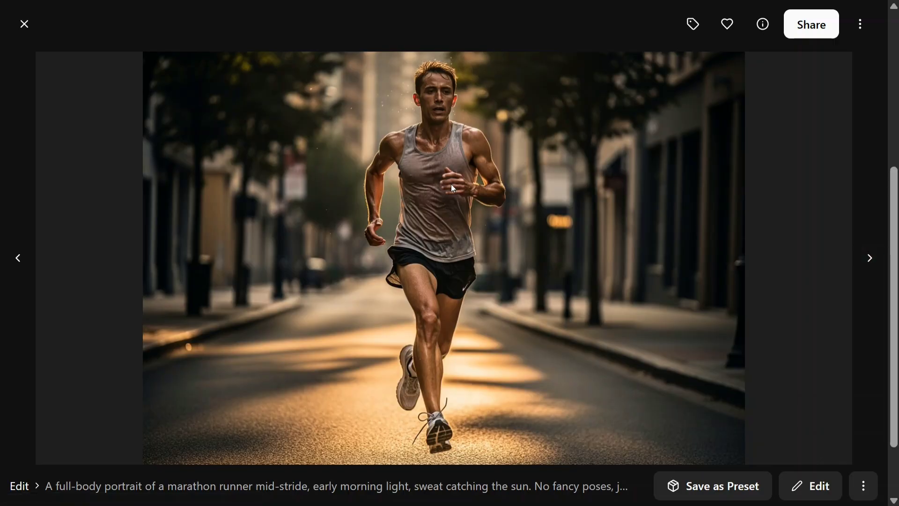
{"action": "left_click", "coordinate": [23, 33]}
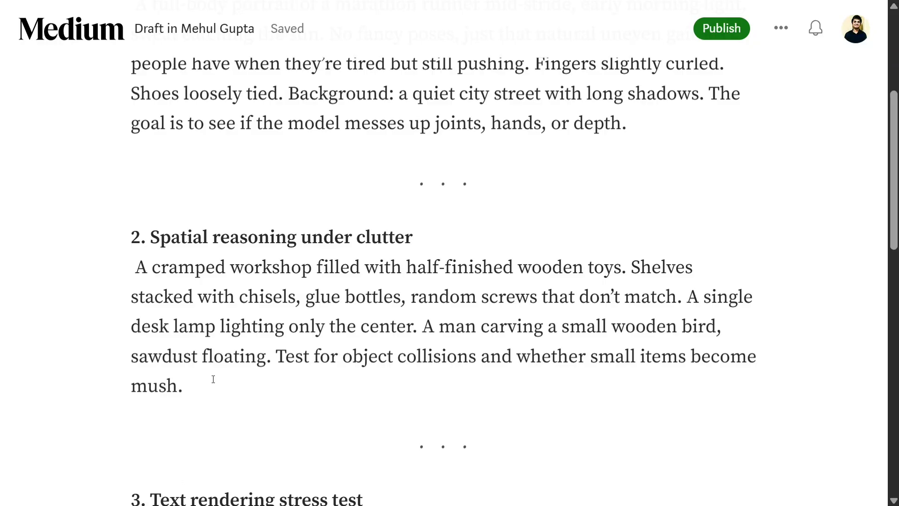
Copy the 'Spatial reasoning under clutter' paragraph and paste it over the marathon prompt in Playground.
{"action": "left_click_drag", "start_coordinate": [213, 378], "coordinate": [119, 268]}
{"action": "key", "text": "ctrl+c"}
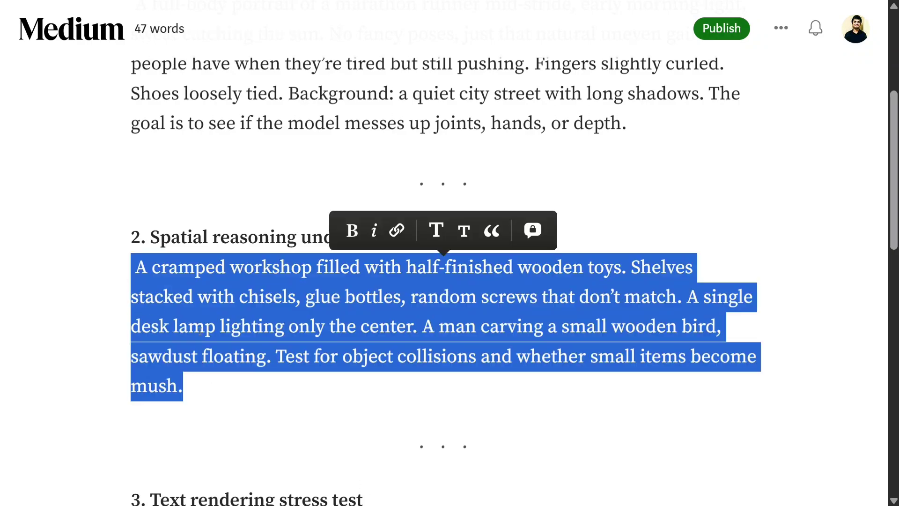
{"action": "key", "text": "ctrl+Tab"}
{"action": "key", "text": "ctrl+Tab"}
{"action": "key", "text": "ctrl+a"}
{"action": "key", "text": "ctrl+v"}
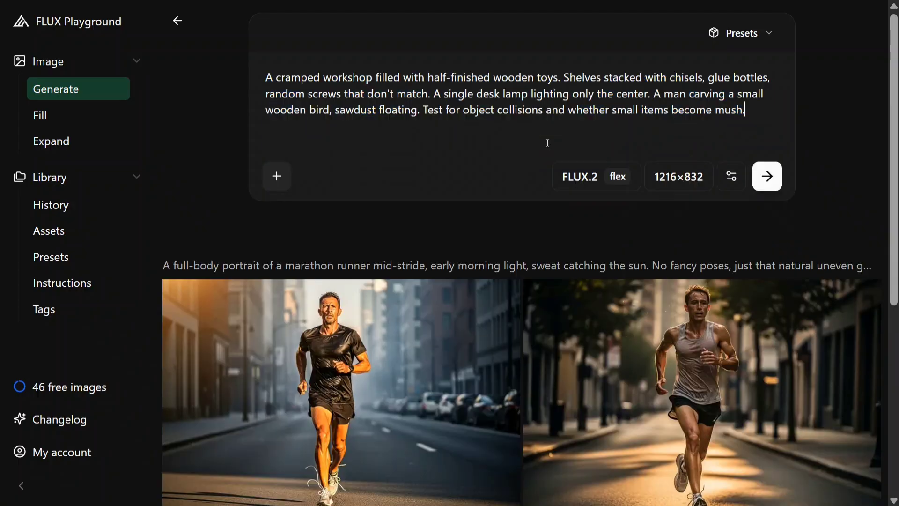
Start generating from the workshop prompt, keeping FLUX.2 flex as the model.
{"action": "left_click", "coordinate": [772, 179]}
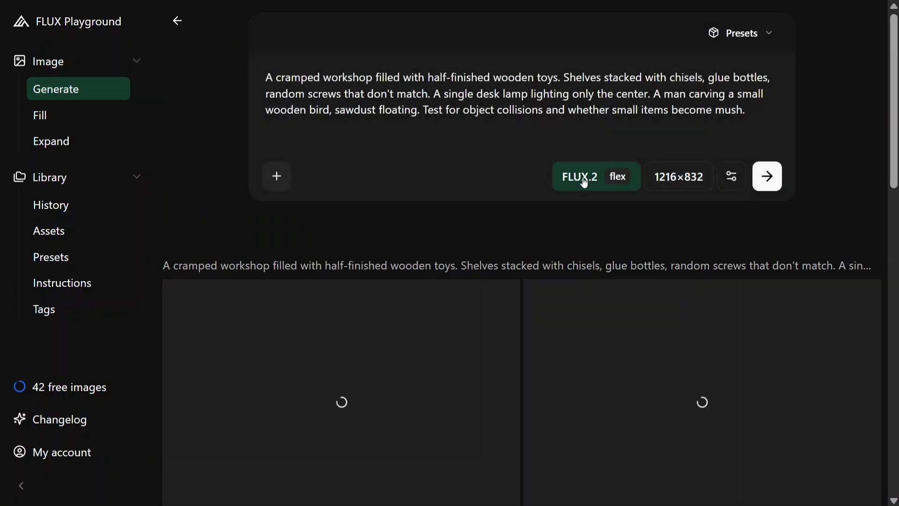
{"action": "left_click", "coordinate": [585, 183]}
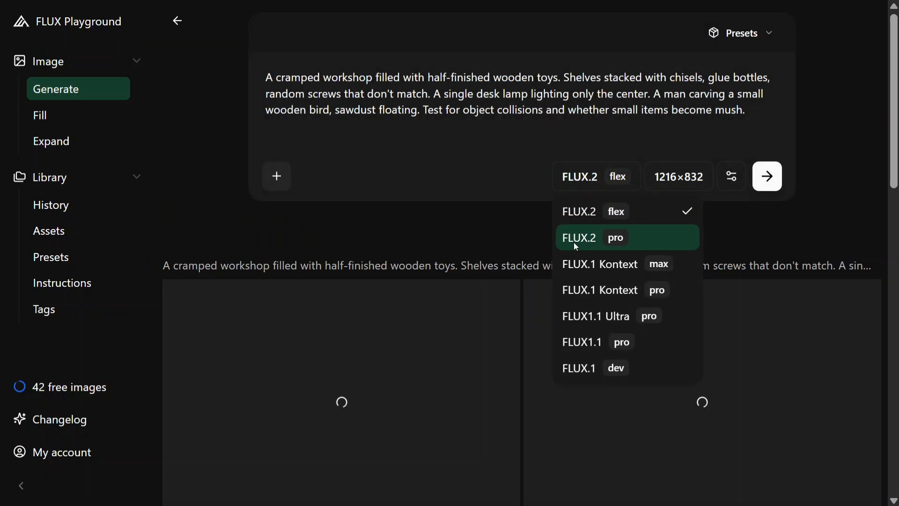
{"action": "left_click", "coordinate": [487, 226]}
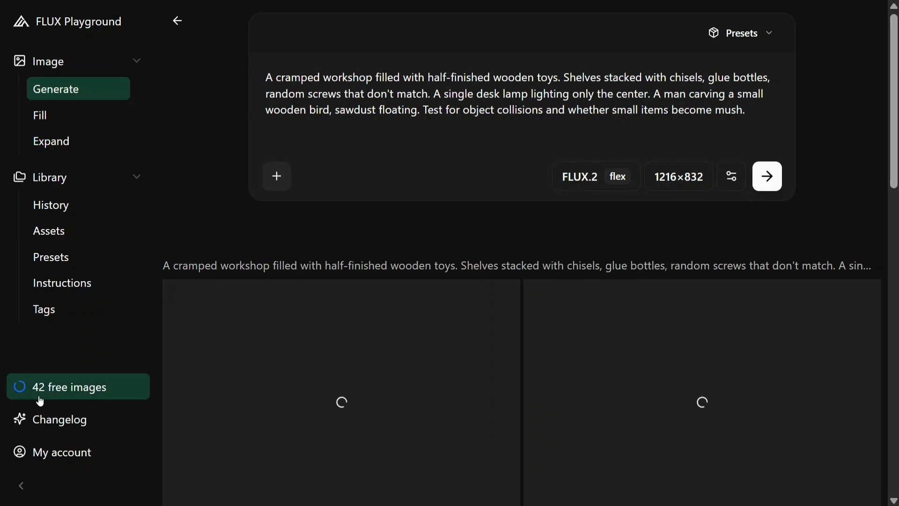
{"action": "scroll", "coordinate": [371, 375], "scroll_direction": "down", "scroll_amount": 9}
{"action": "scroll", "coordinate": [374, 375], "scroll_direction": "up", "scroll_amount": 5}
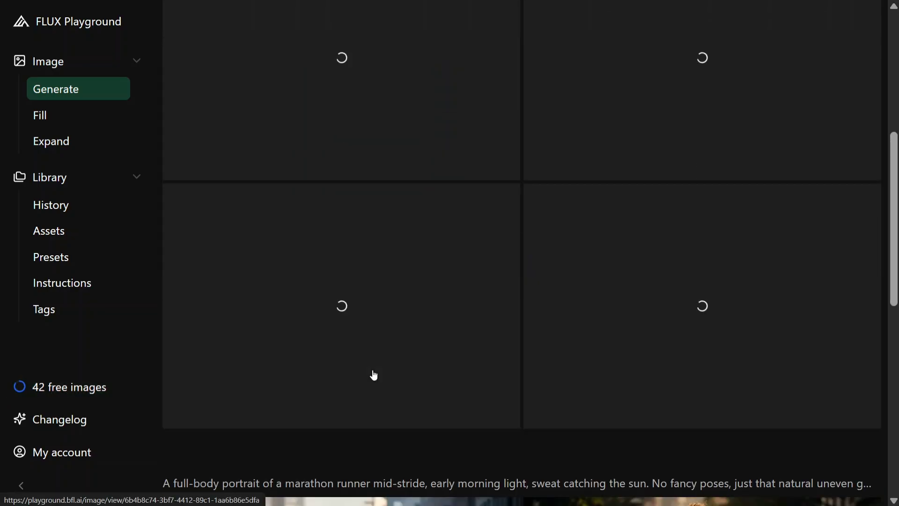
{"action": "scroll", "coordinate": [375, 376], "scroll_direction": "down", "scroll_amount": 5}
{"action": "scroll", "coordinate": [375, 375], "scroll_direction": "up", "scroll_amount": 10}
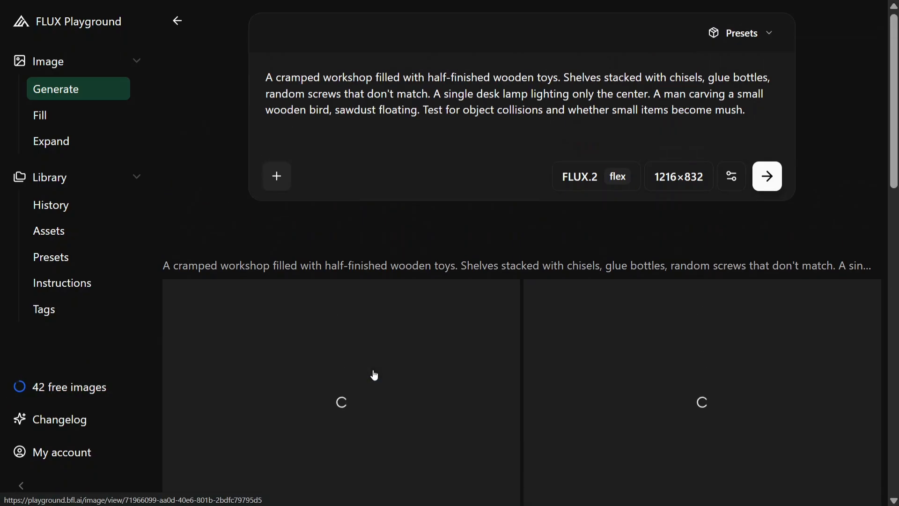
Change the batch size from 4 to 1 in the advanced generation settings.
{"action": "left_click", "coordinate": [732, 176]}
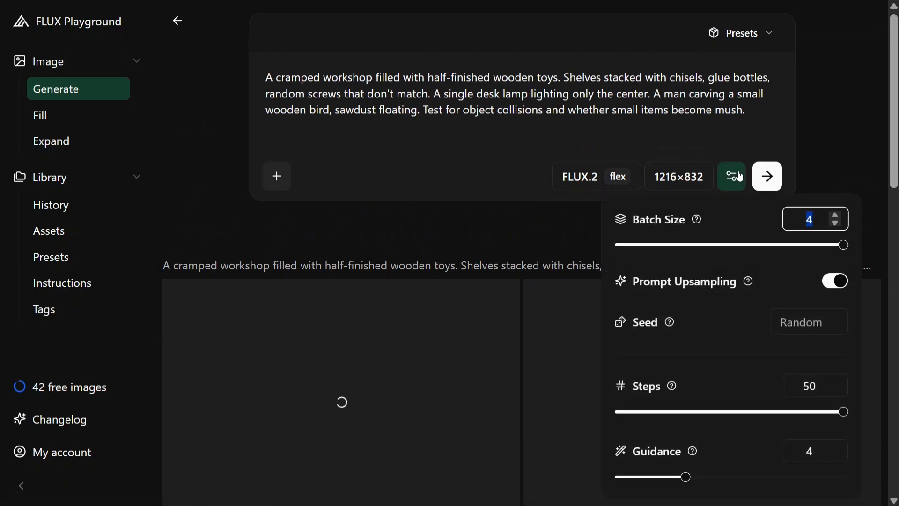
{"action": "left_click", "coordinate": [816, 223]}
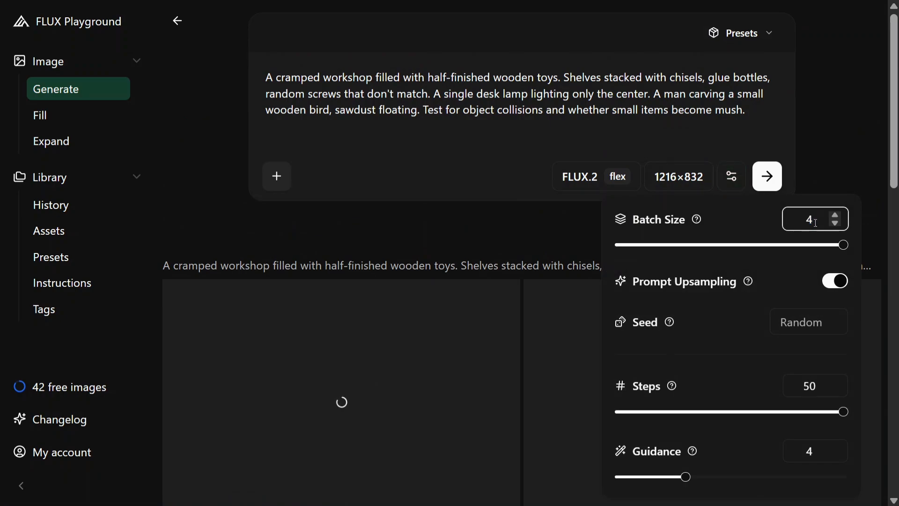
{"action": "key", "text": "BackSpace"}
{"action": "type", "text": "1"}
{"action": "left_click", "coordinate": [815, 133]}
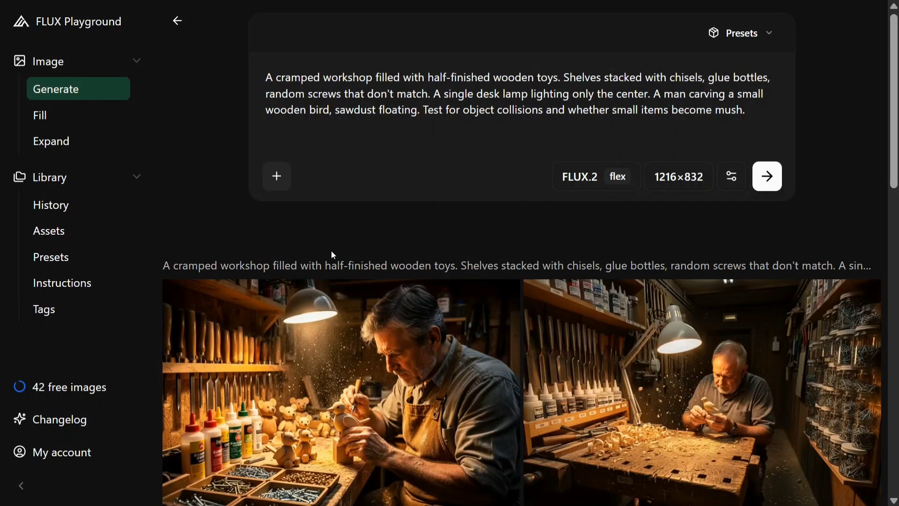
View the first workshop image full-screen and advance to the next image.
{"action": "scroll", "coordinate": [333, 255], "scroll_direction": "down", "scroll_amount": 3}
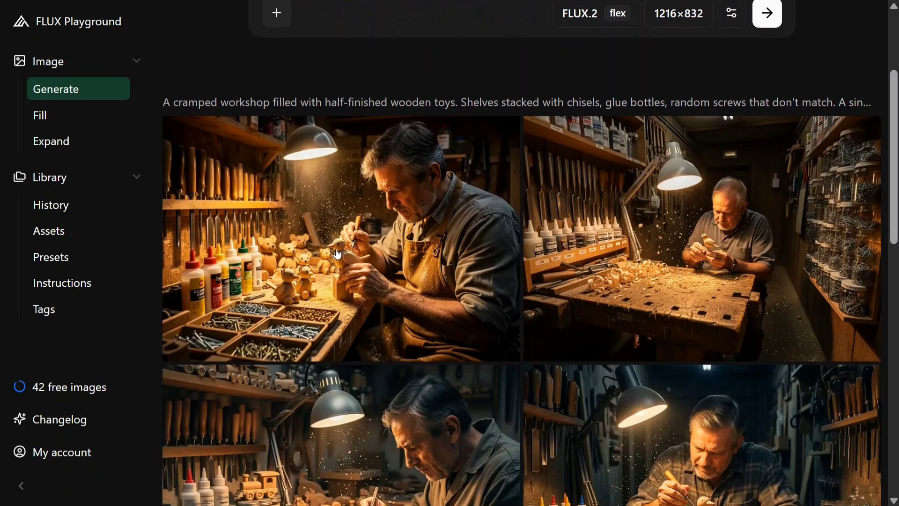
{"action": "left_click", "coordinate": [344, 254]}
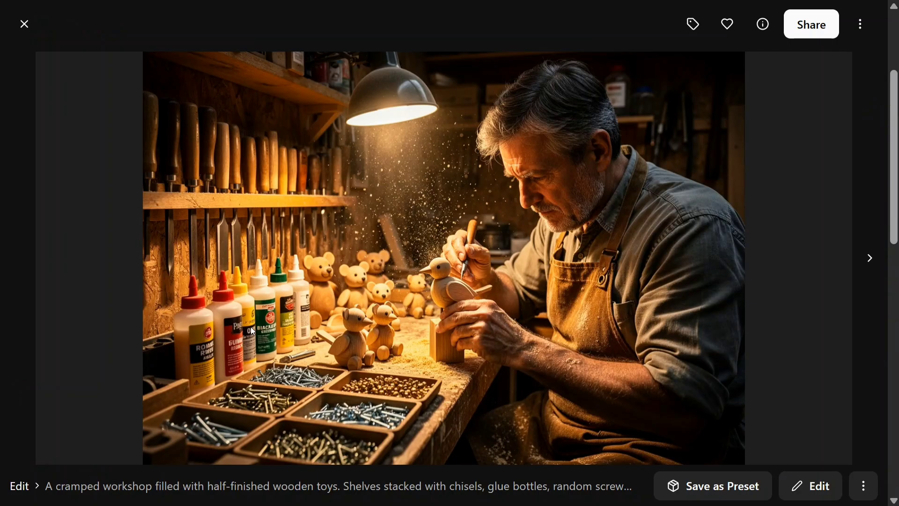
{"action": "left_click", "coordinate": [871, 259]}
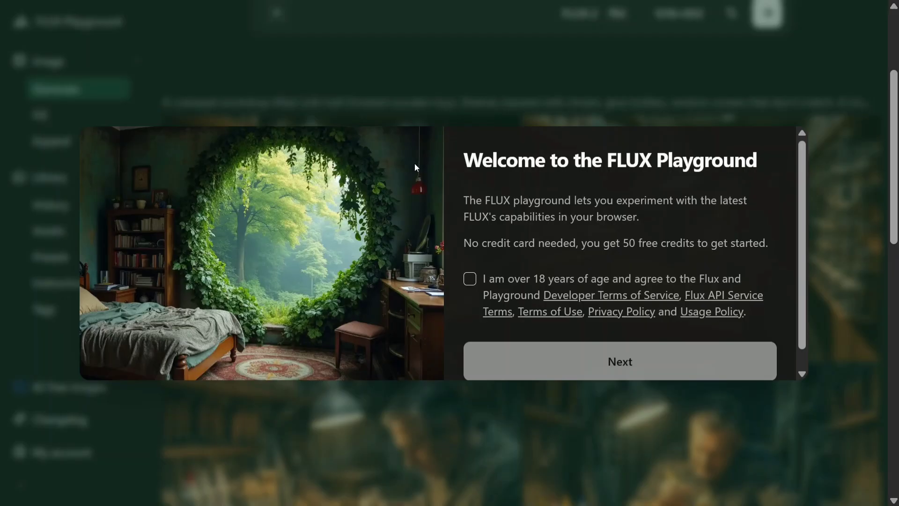
Accept the age and terms agreement and onboard as Marketer, Apparel & Fashion, Rapid prototyping.
{"action": "left_click", "coordinate": [476, 277]}
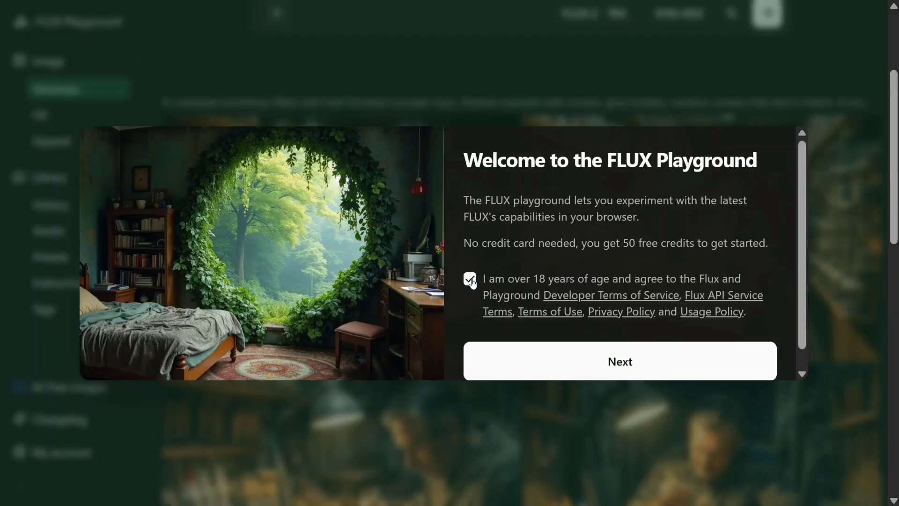
{"action": "left_click", "coordinate": [568, 362]}
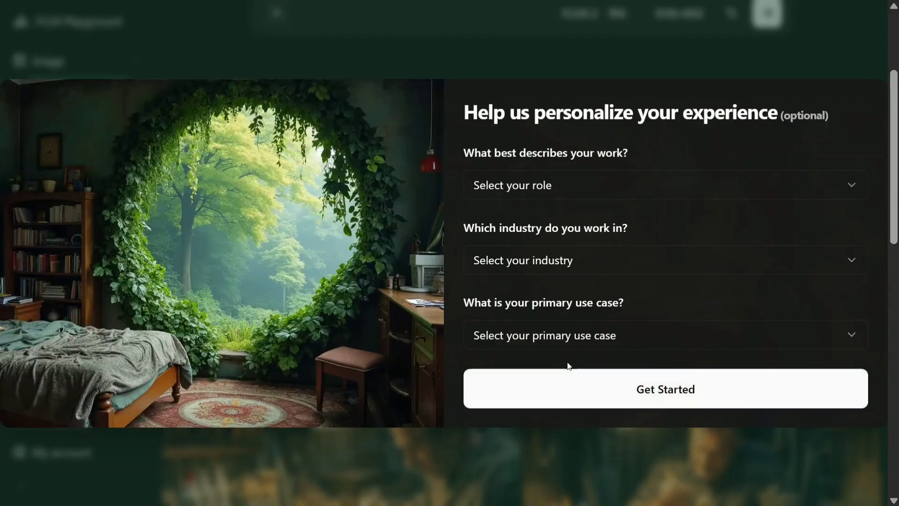
{"action": "left_click", "coordinate": [674, 181]}
{"action": "left_click", "coordinate": [567, 245]}
{"action": "left_click", "coordinate": [593, 274]}
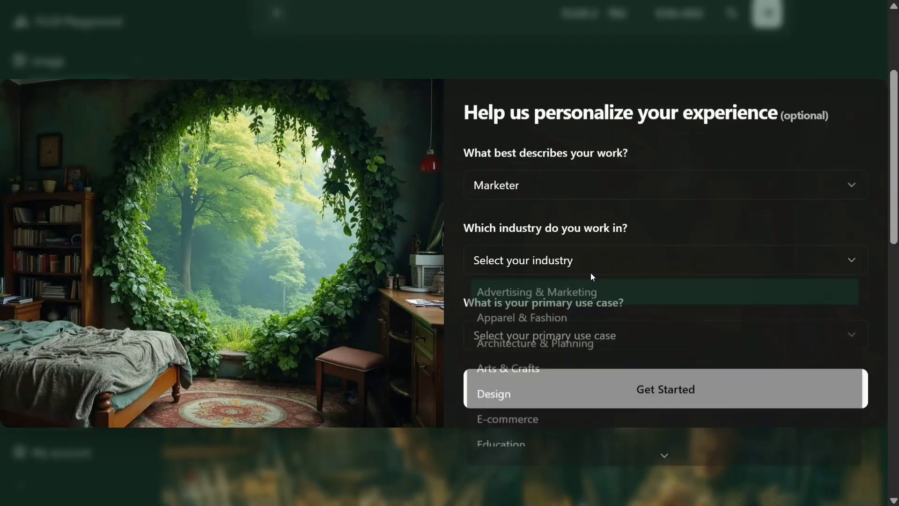
{"action": "left_click", "coordinate": [522, 323]}
{"action": "left_click", "coordinate": [571, 334]}
{"action": "left_click", "coordinate": [515, 272]}
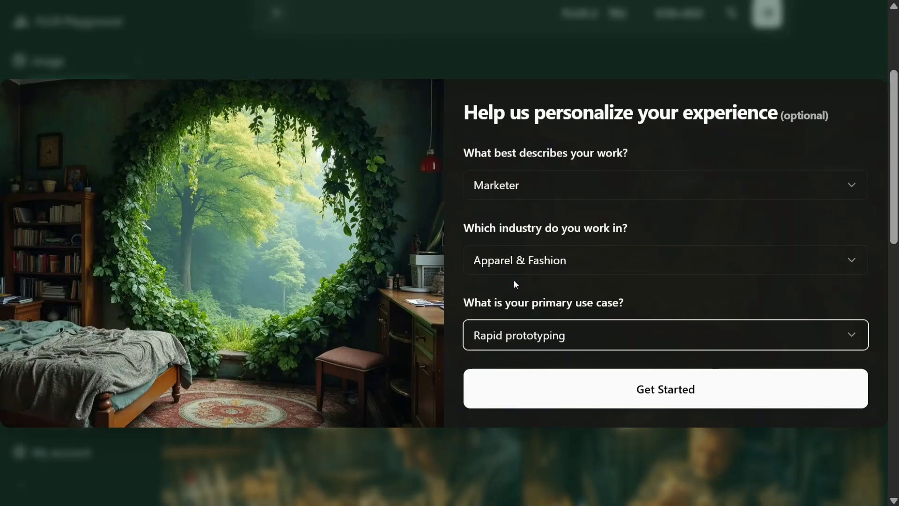
{"action": "left_click", "coordinate": [607, 387]}
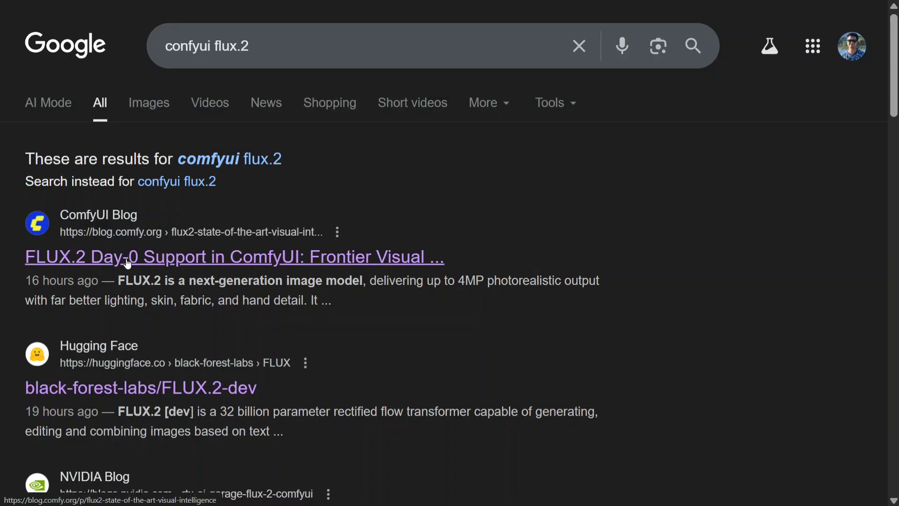
Open the ComfyUI Blog FLUX.2 Day-0 support post and scroll through it.
{"action": "left_click", "coordinate": [126, 259]}
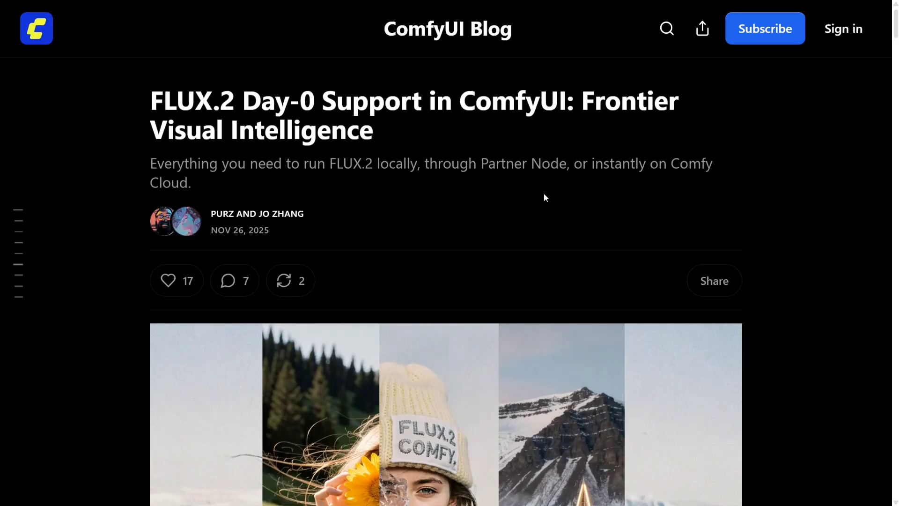
{"action": "scroll", "coordinate": [544, 193], "scroll_direction": "down", "scroll_amount": 15}
{"action": "scroll", "coordinate": [544, 193], "scroll_direction": "down", "scroll_amount": 3}
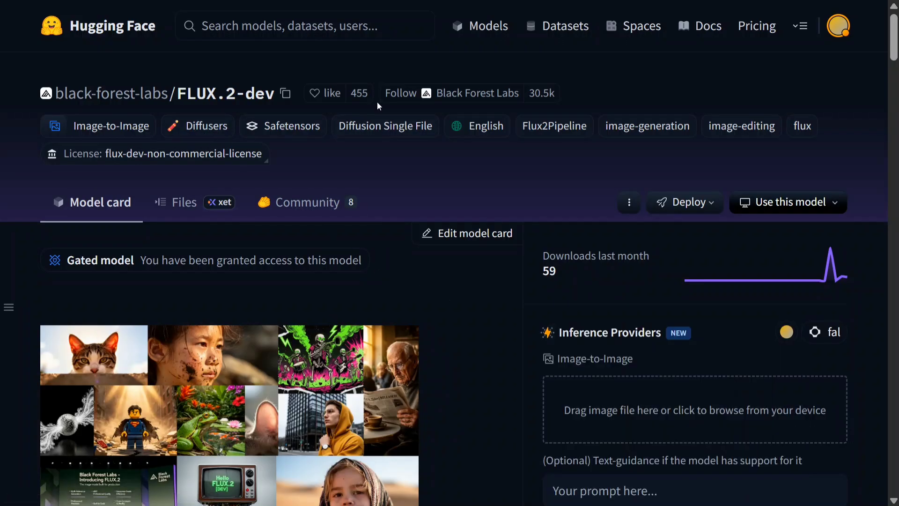
{"action": "scroll", "coordinate": [573, 342], "scroll_direction": "down", "scroll_amount": 5}
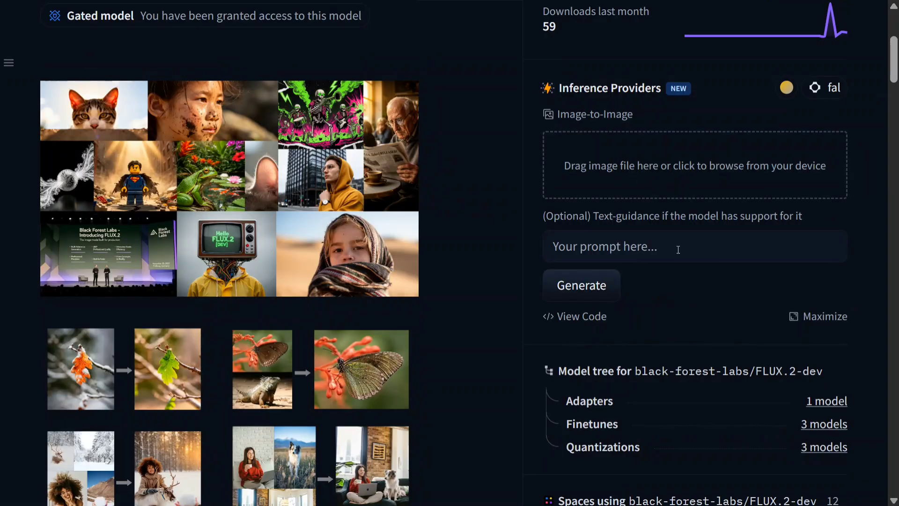
{"action": "scroll", "coordinate": [670, 253], "scroll_direction": "down", "scroll_amount": 3}
{"action": "left_click", "coordinate": [657, 80]}
{"action": "scroll", "coordinate": [677, 164], "scroll_direction": "up", "scroll_amount": 3}
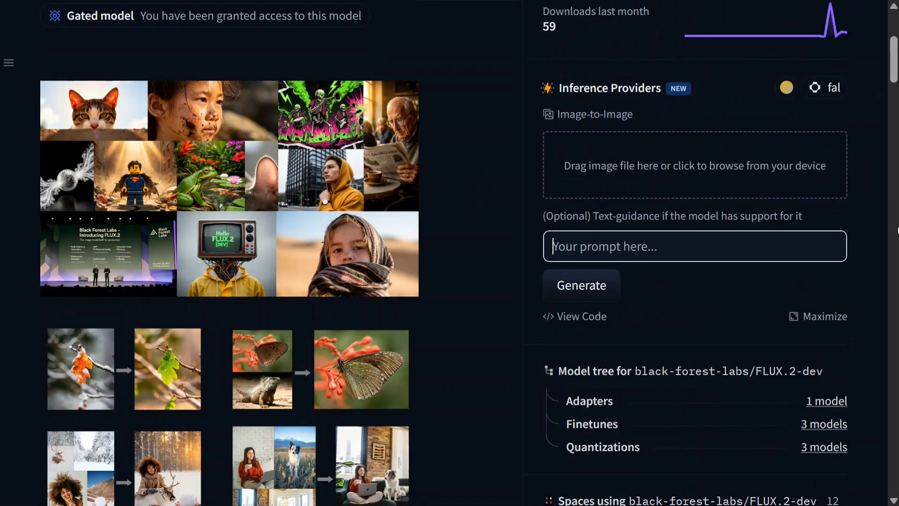
{"action": "scroll", "coordinate": [701, 176], "scroll_direction": "up", "scroll_amount": 2}
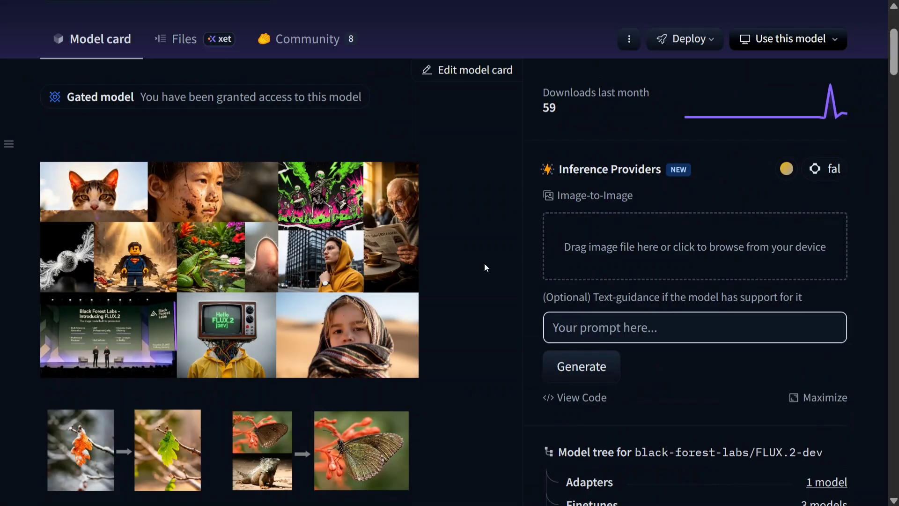
{"action": "scroll", "coordinate": [484, 263], "scroll_direction": "up", "scroll_amount": 3}
{"action": "scroll", "coordinate": [484, 262], "scroll_direction": "down", "scroll_amount": 10}
{"action": "scroll", "coordinate": [483, 262], "scroll_direction": "up", "scroll_amount": 15}
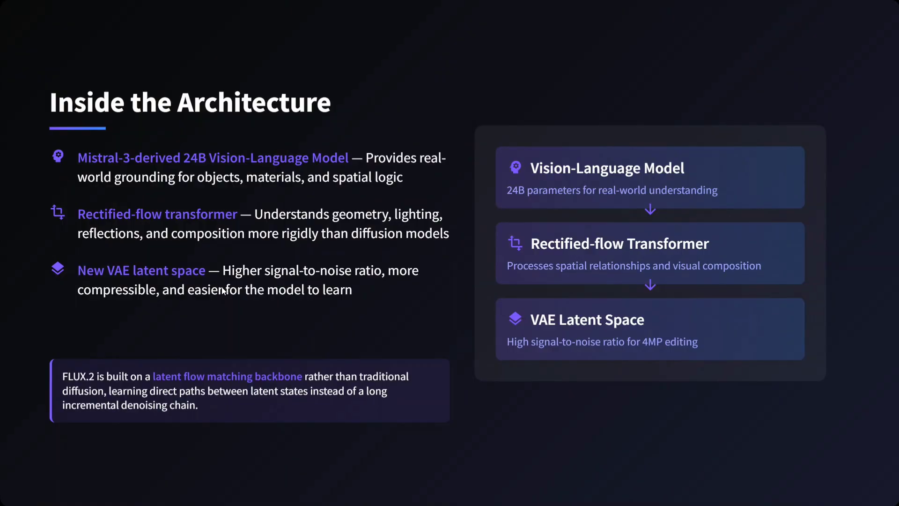
Advance through the Economic Impact & Use Cases slide to the Where This is Heading slide.
{"action": "key", "text": "Right"}
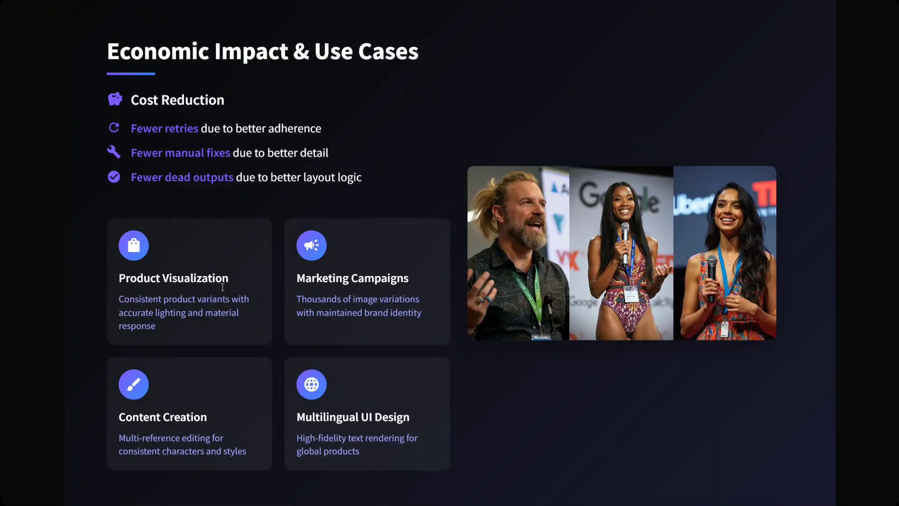
{"action": "key", "text": "Right"}
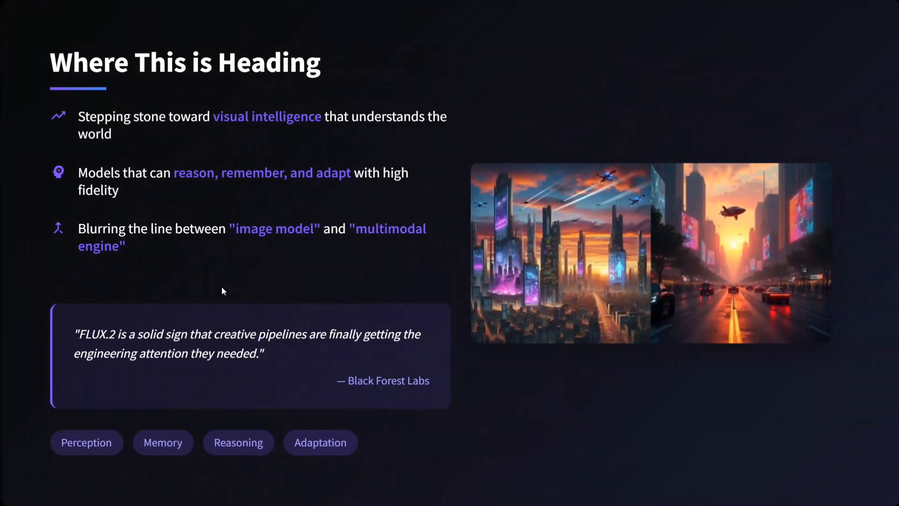